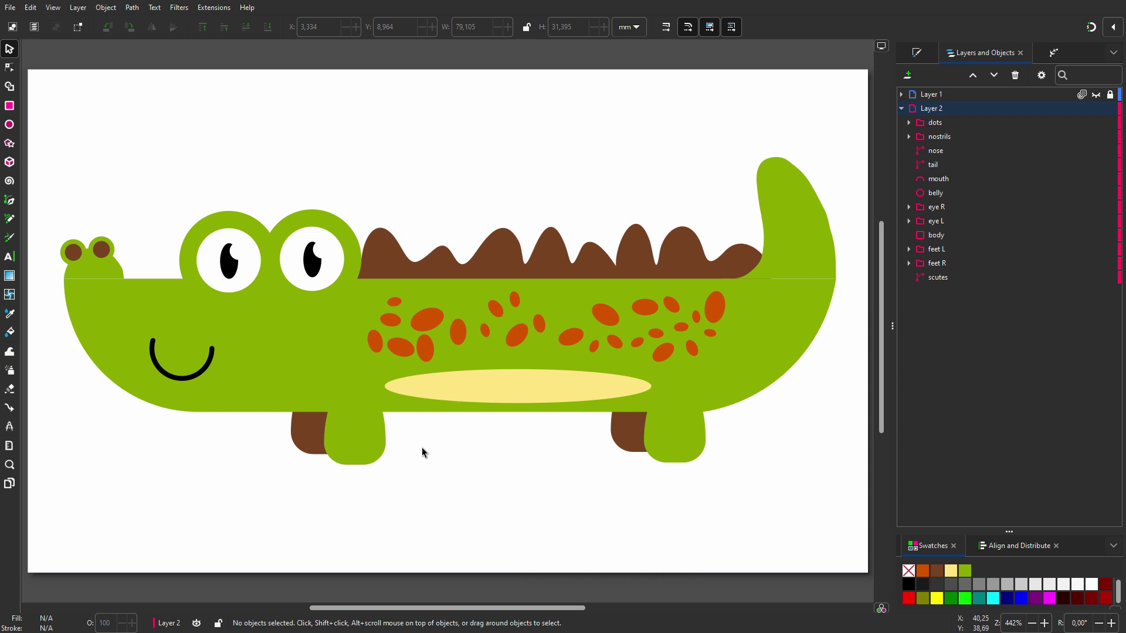
Select all shapes sharing the crocodile body's green fill and union them into one path
right_click(317, 337)
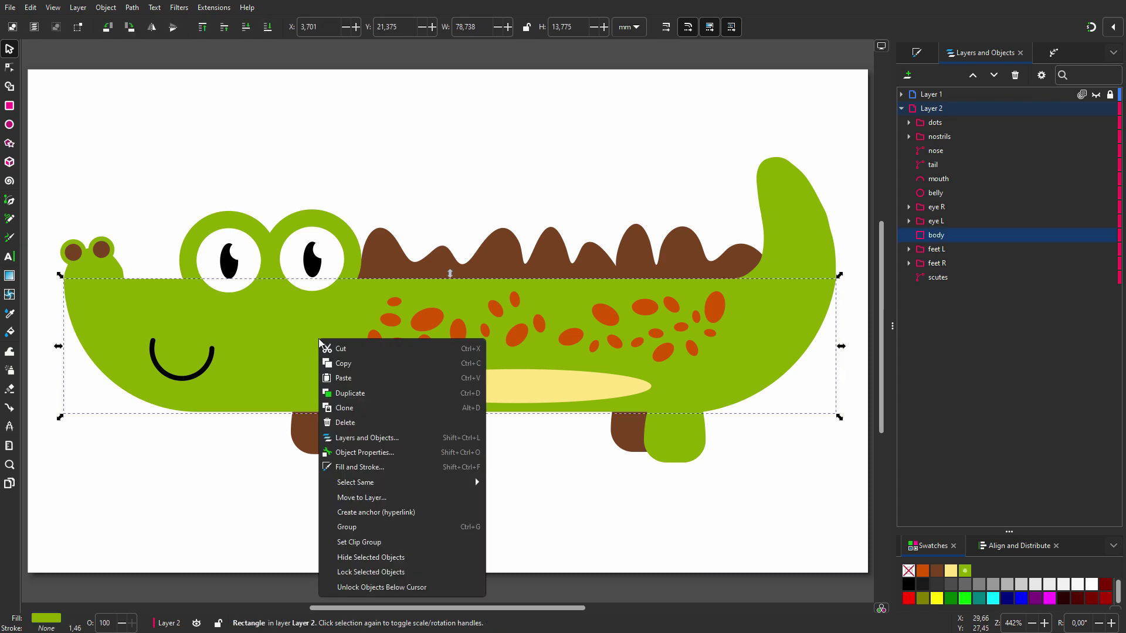
mouse_move(396, 482)
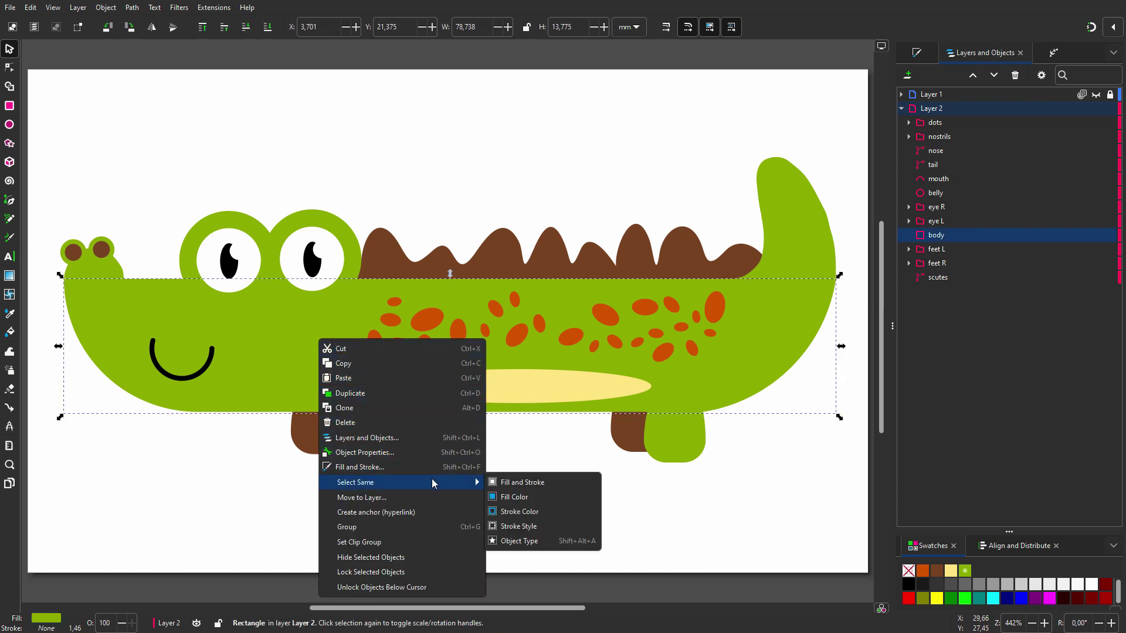
left_click(540, 498)
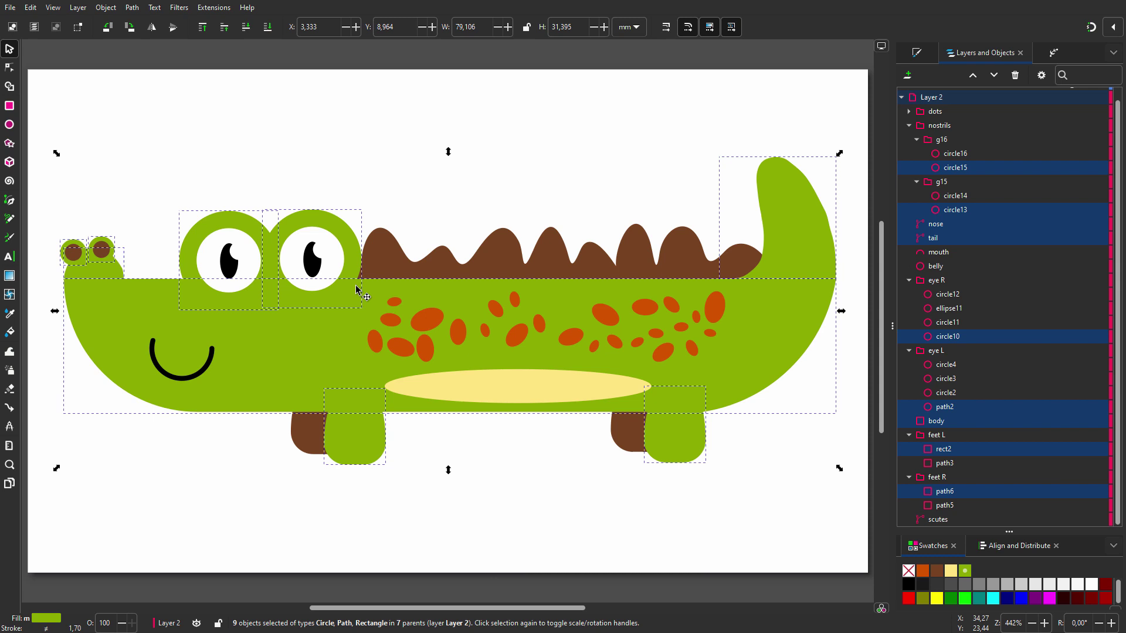
left_click(140, 11)
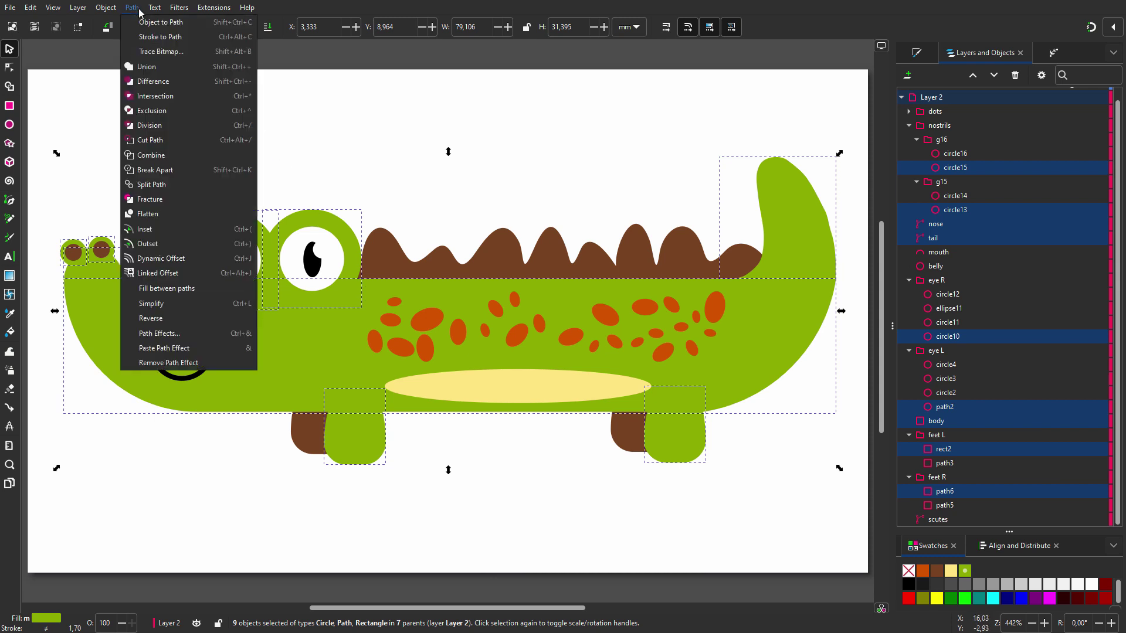
left_click(175, 71)
Rename the merged path 'body parts' and move it above the feet L group
double_click(965, 389)
type("b")
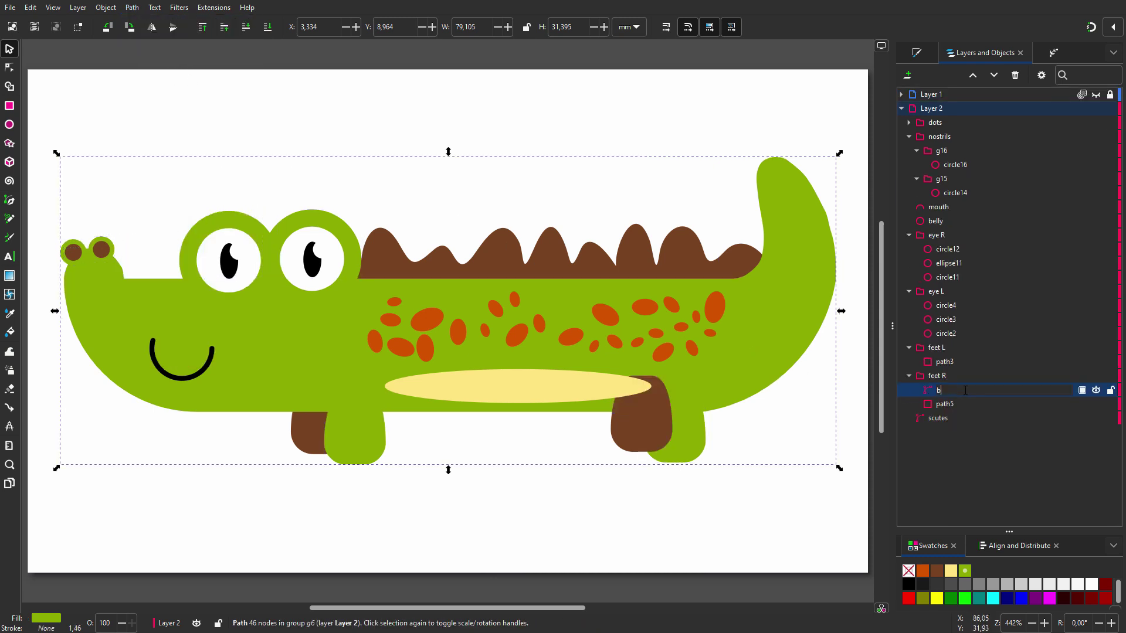
type("ody parts")
key("Return")
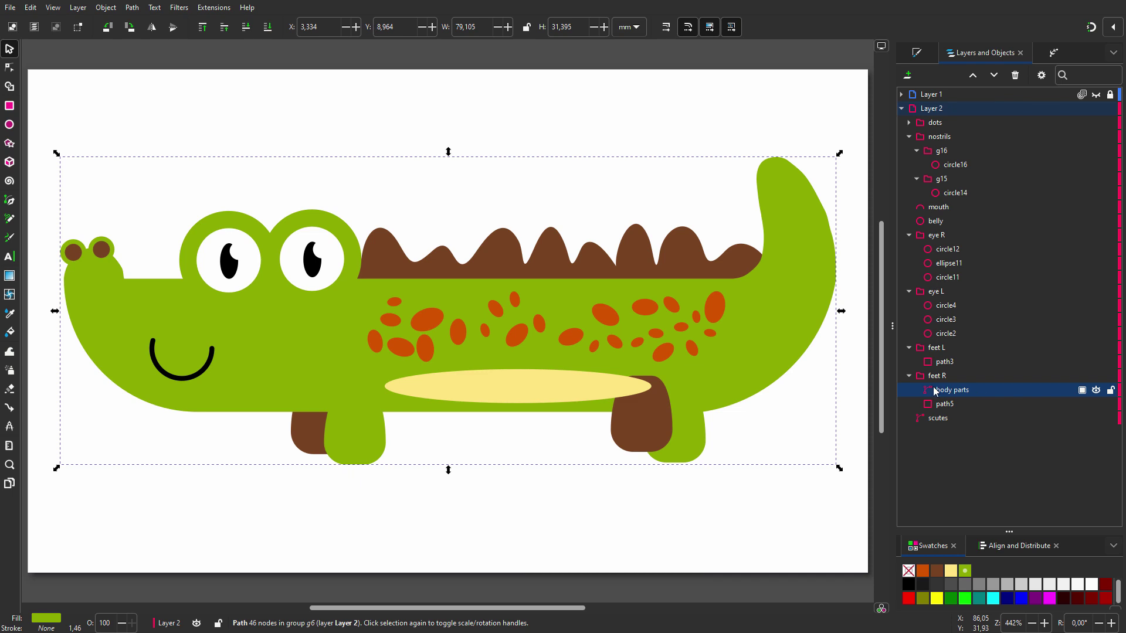
left_click_drag(931, 392, 962, 346)
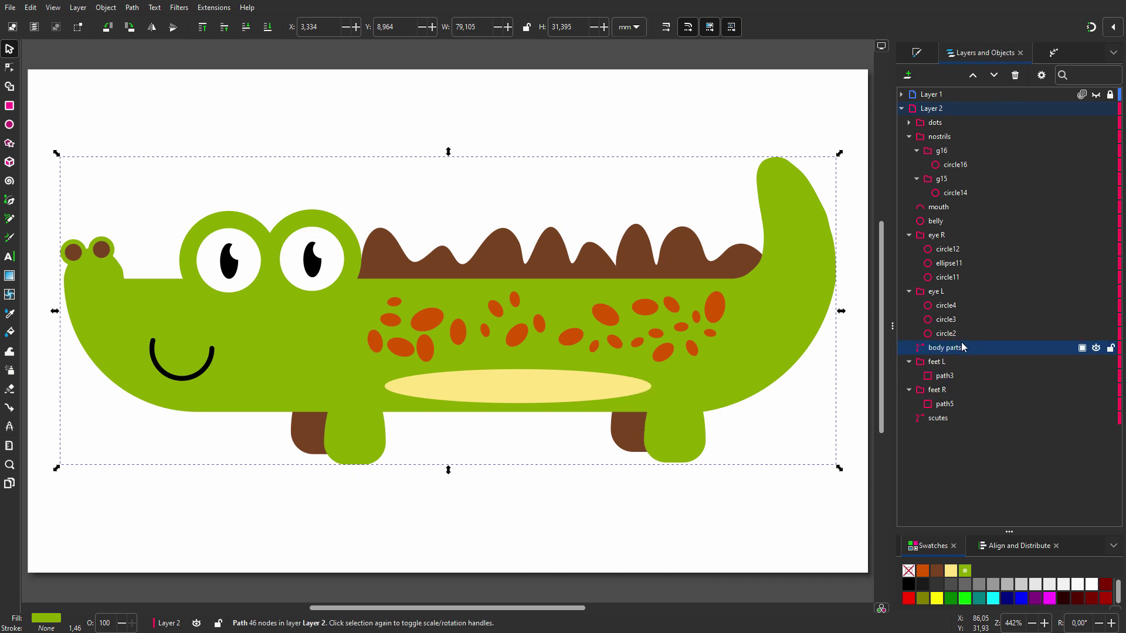
Make a clip group from body parts and rename it 'body shading'
right_click(928, 353)
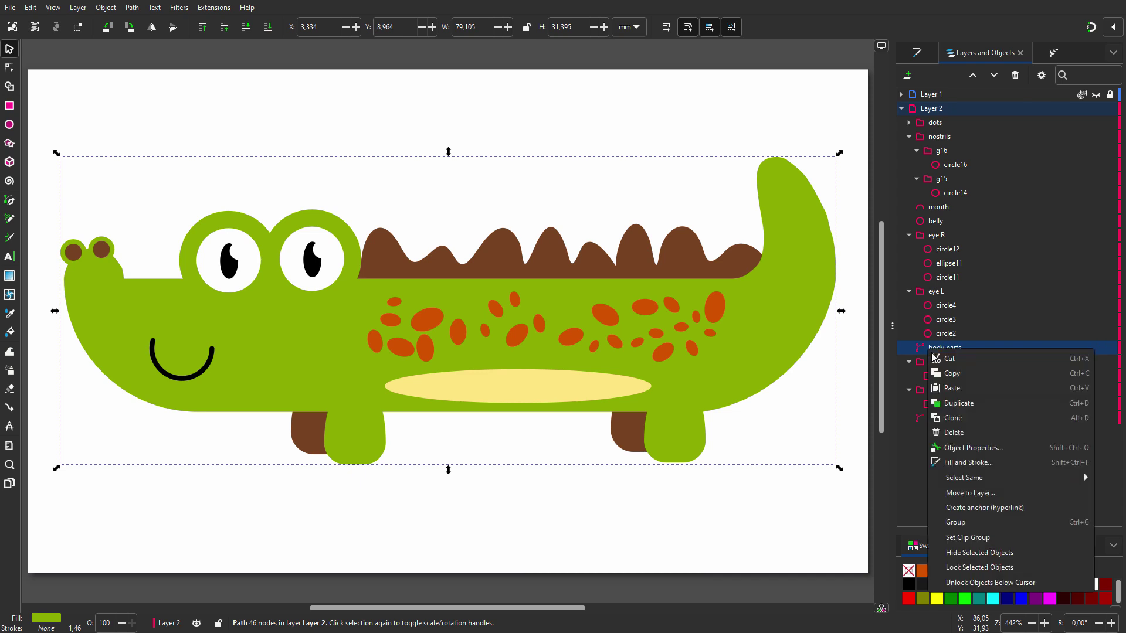
left_click(973, 524)
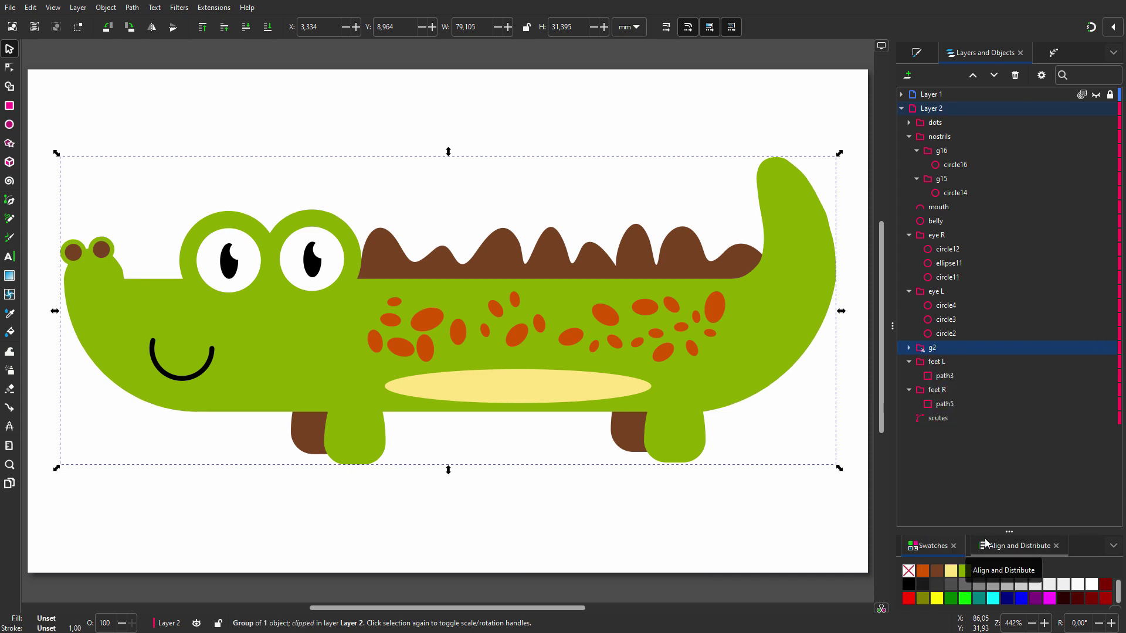
double_click(935, 349)
type("body shad")
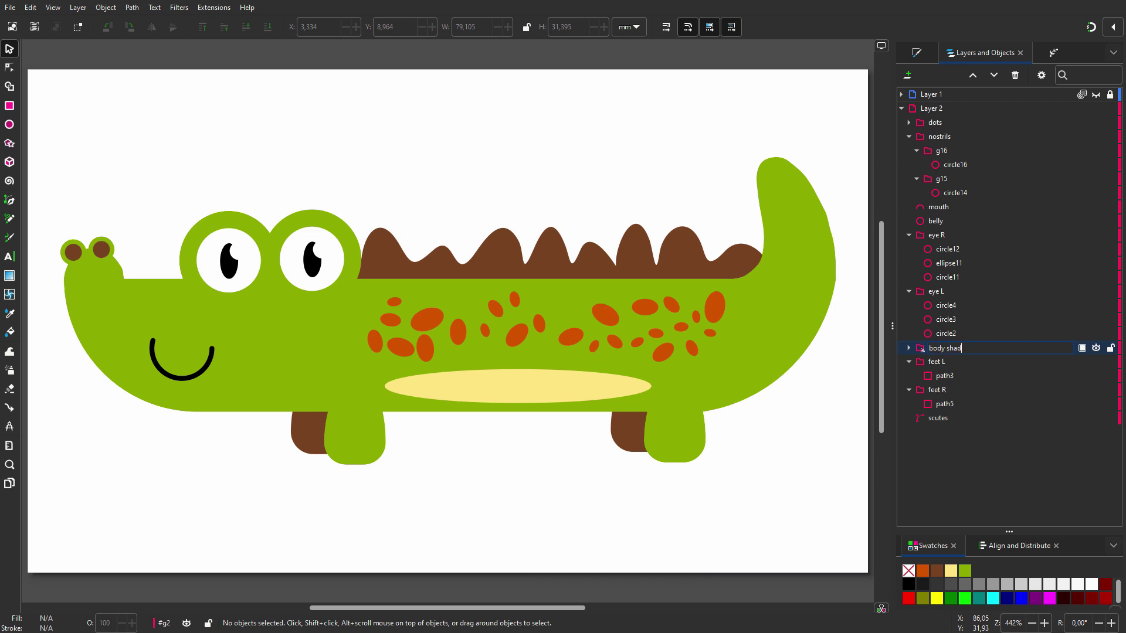
type("ing")
key("Return")
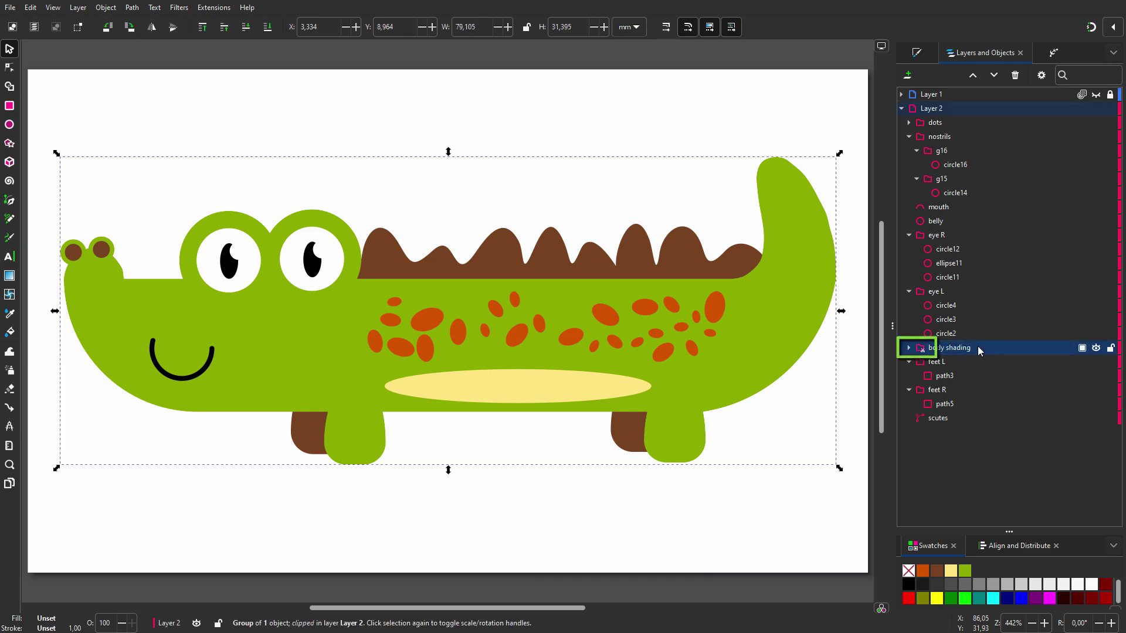
Expand body shading and its Clip, then select the body parts path inside
left_click(909, 349)
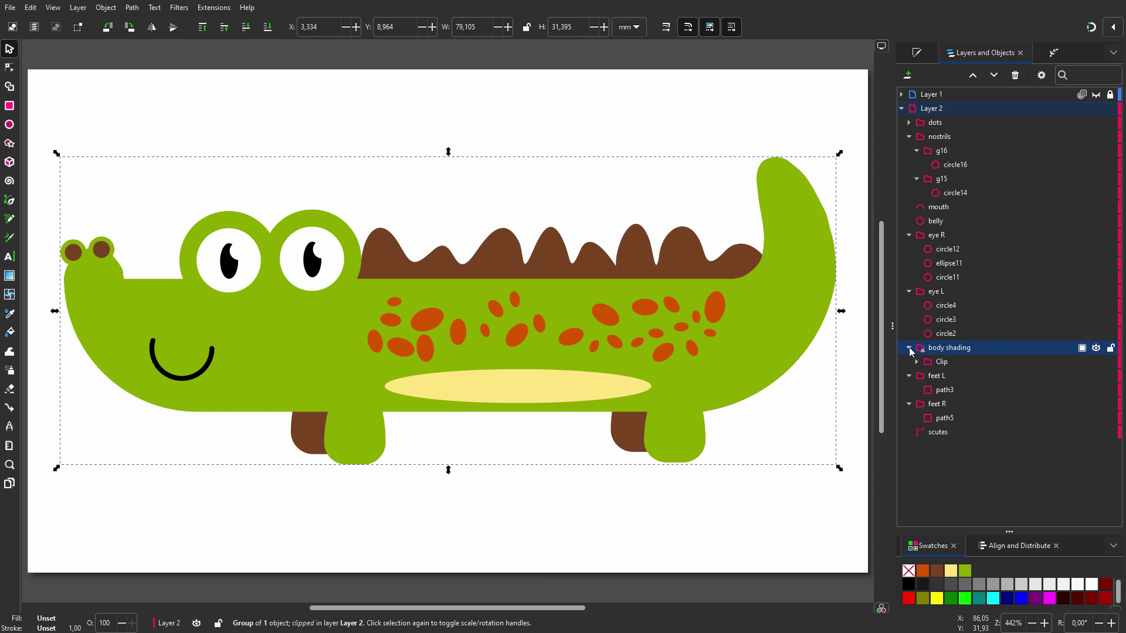
left_click(916, 362)
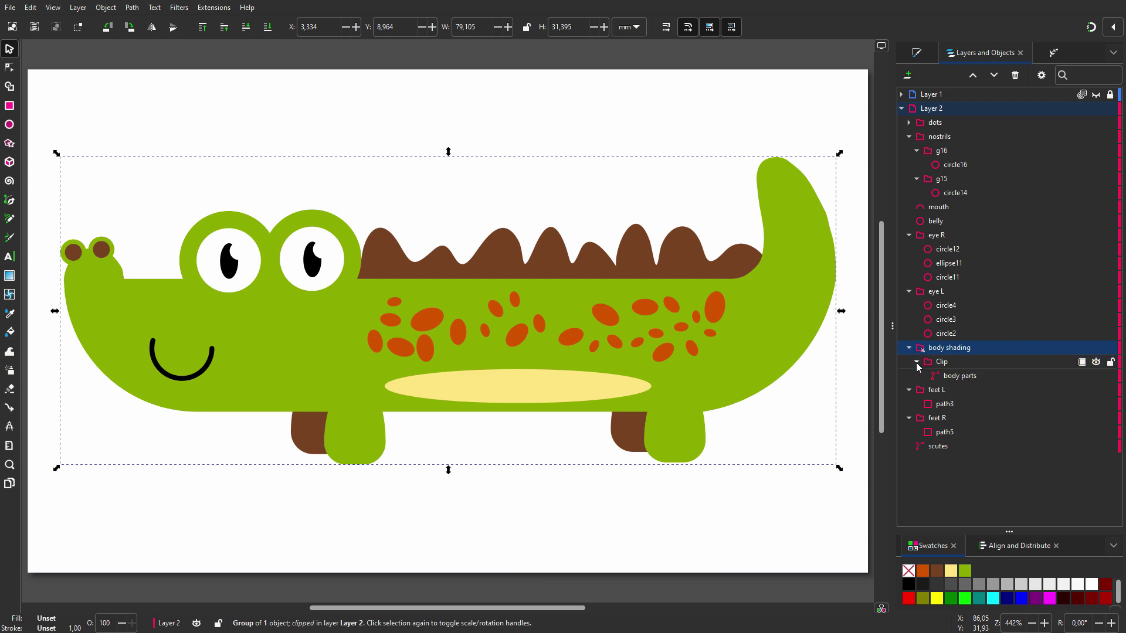
left_click(959, 376)
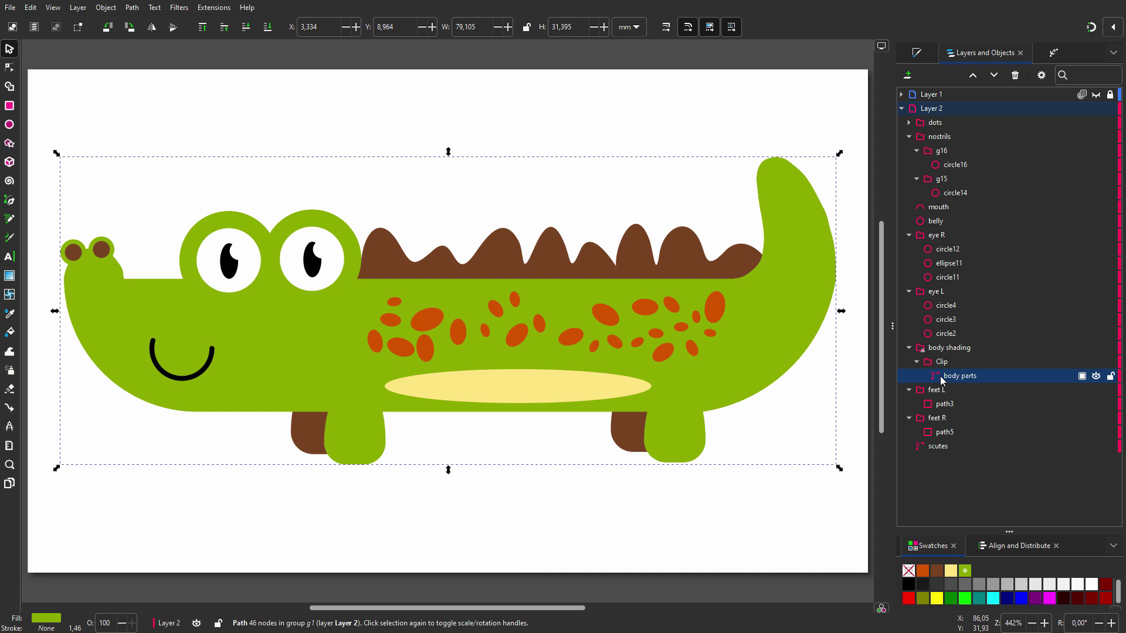
Duplicate the body parts path twice, moving the first copy from Clip into body shading
right_click(941, 379)
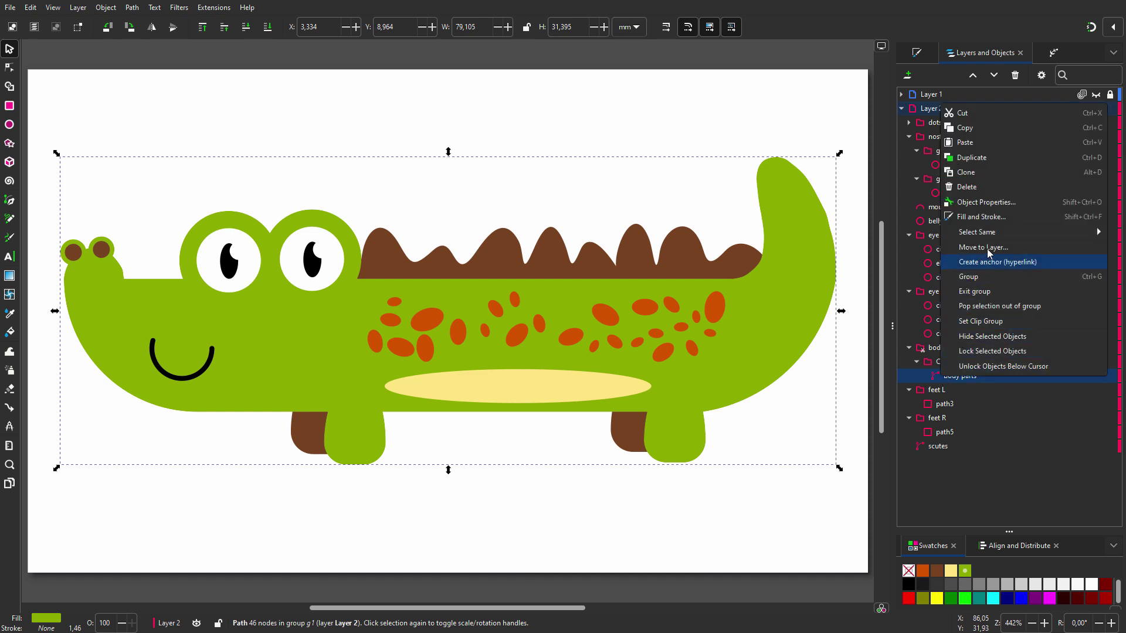
left_click(1008, 159)
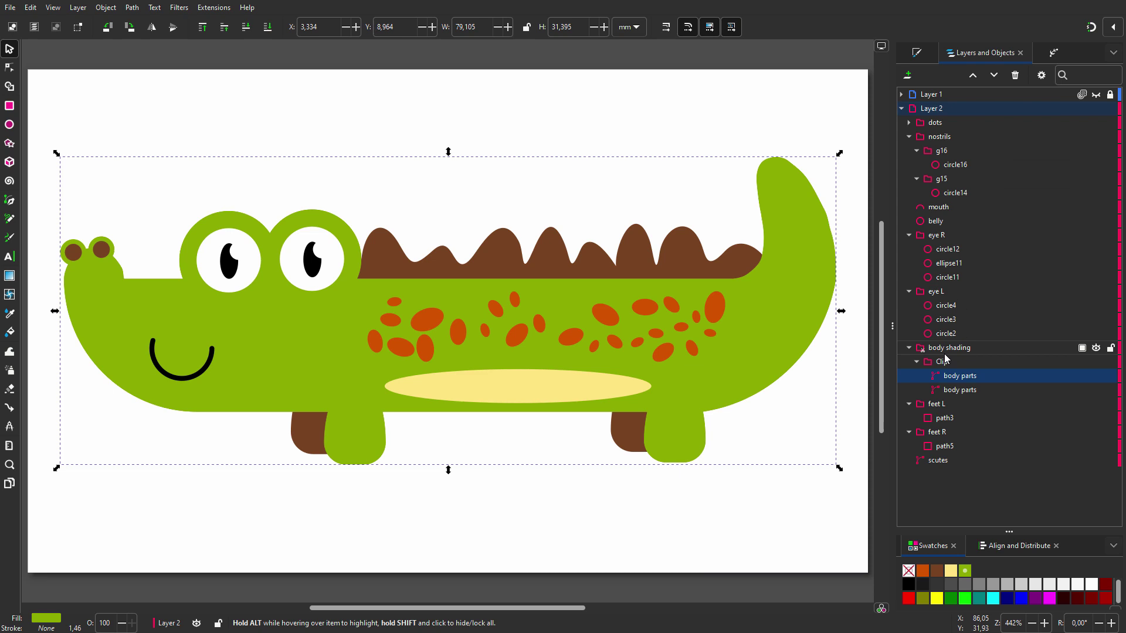
left_click_drag(938, 381, 978, 359)
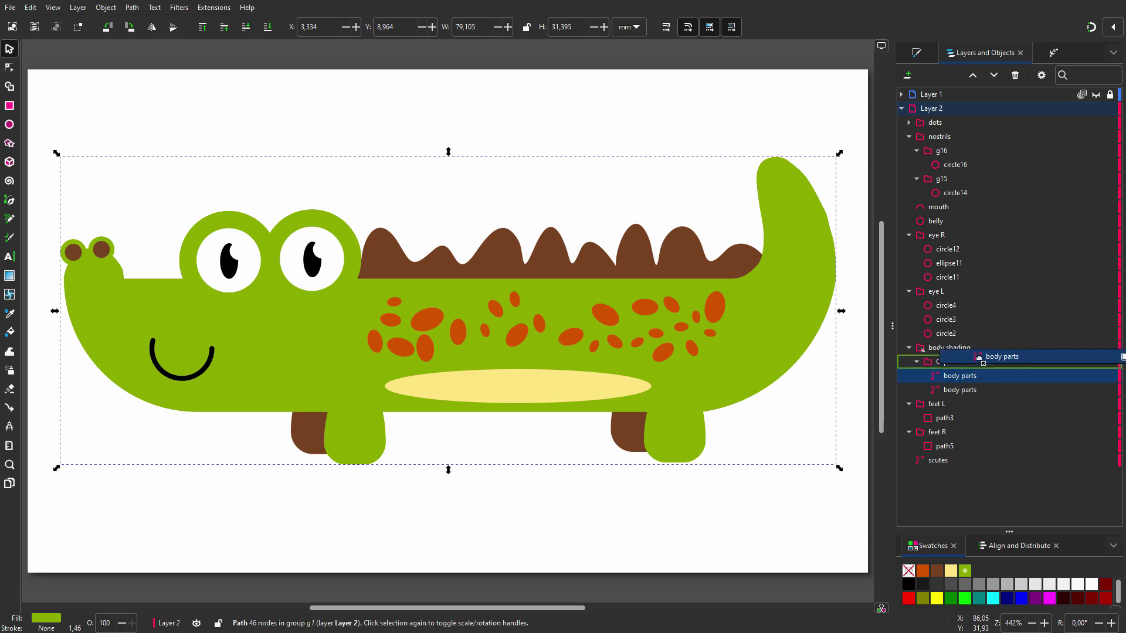
right_click(933, 366)
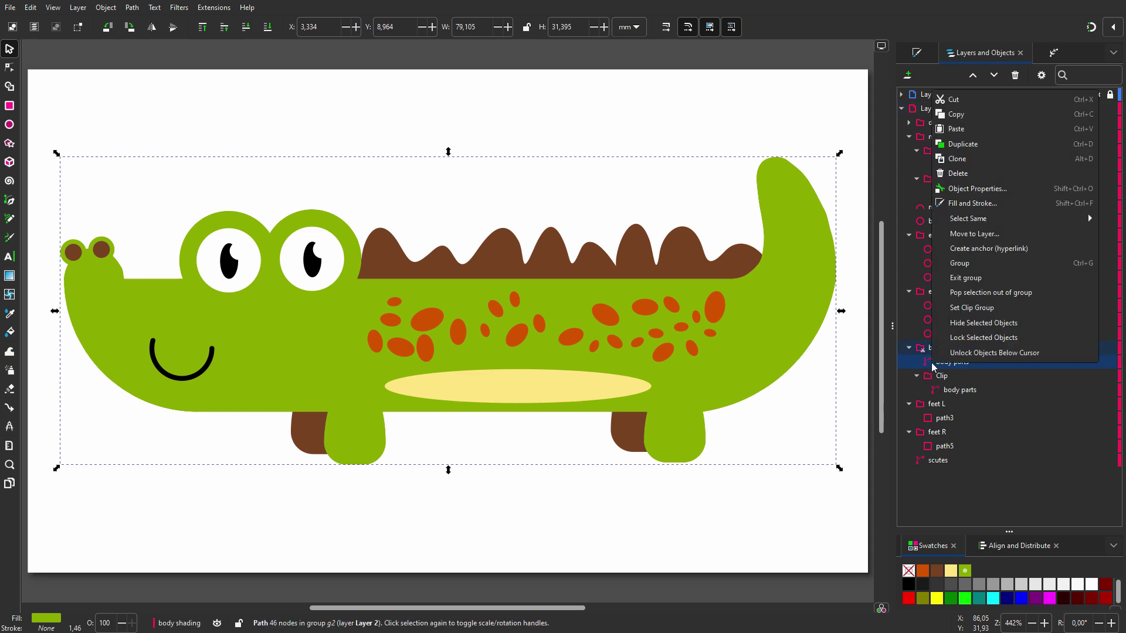
left_click(1003, 144)
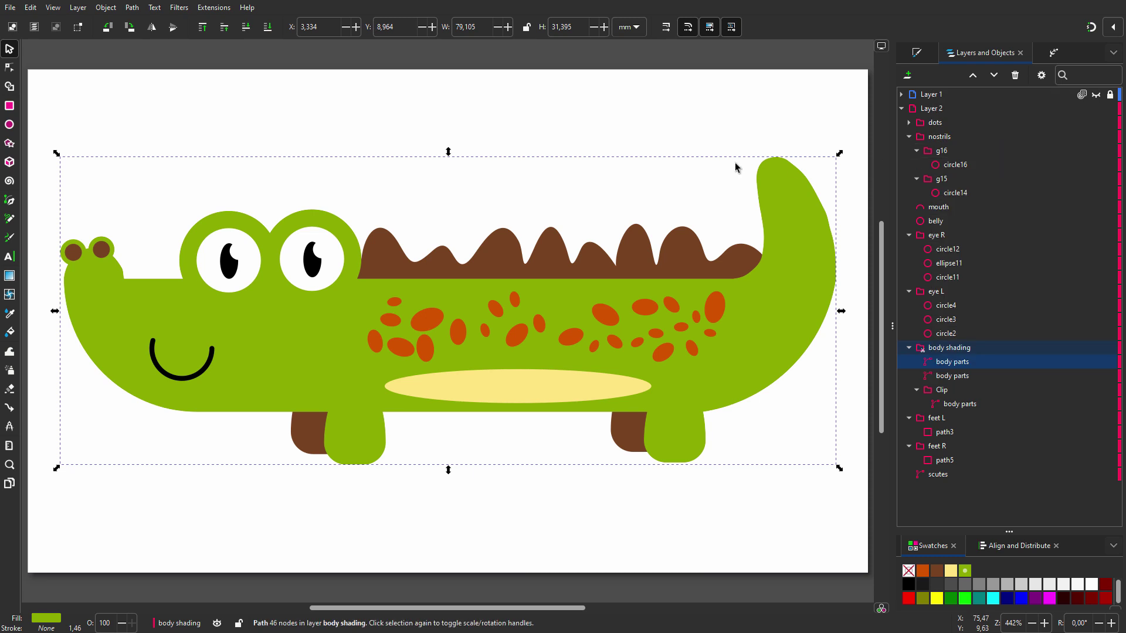
scroll(389, 204, "down", 1, "ctrl")
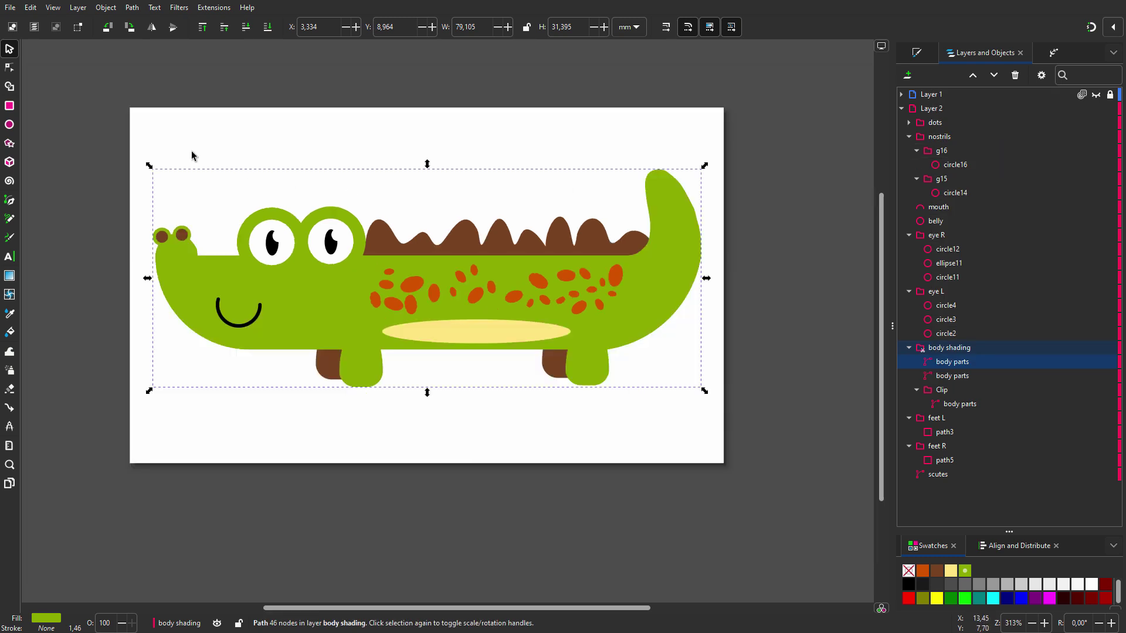
Draw a rectangle covering the whole crocodile and stack a body copy above it
left_click(9, 105)
mouse_move(151, 156)
left_mouse_down()
mouse_move(303, 222)
mouse_move(754, 484)
left_mouse_up()
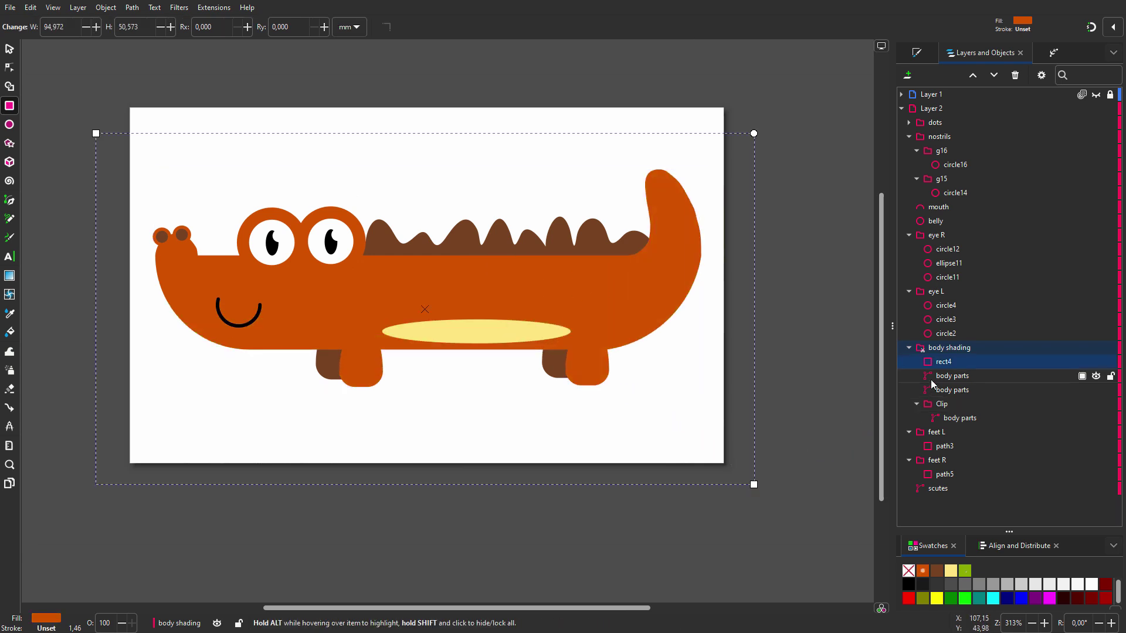
left_click_drag(932, 376, 956, 358)
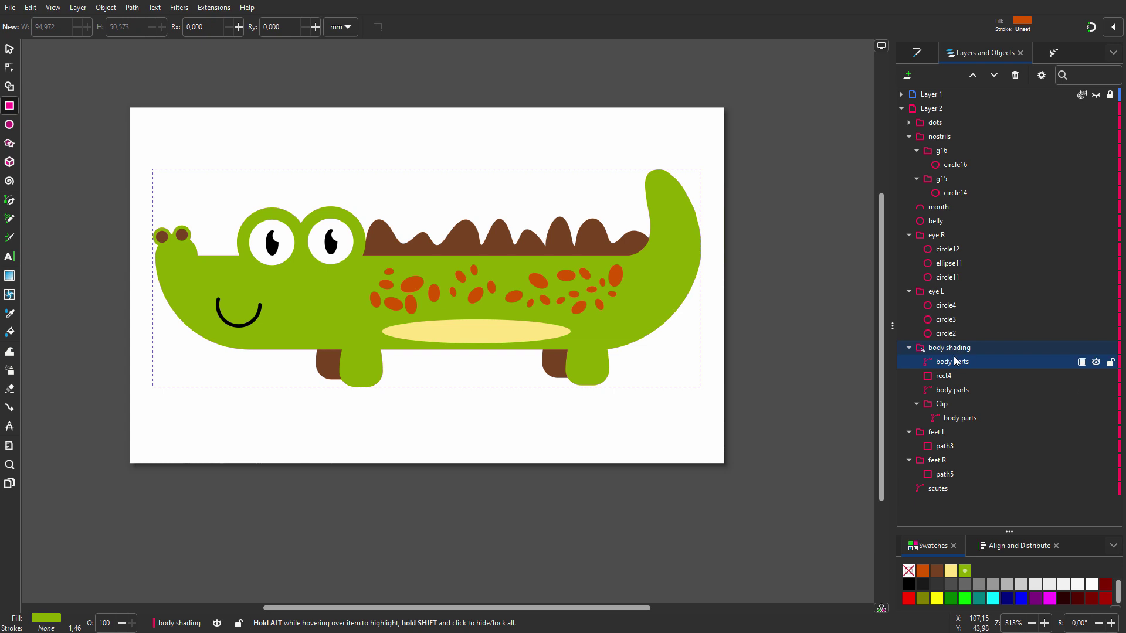
key("ctrl+shift+v")
Inset the top body copy twice and cut it out of rect4 with Path > Difference
key("ctrl+parenleft")
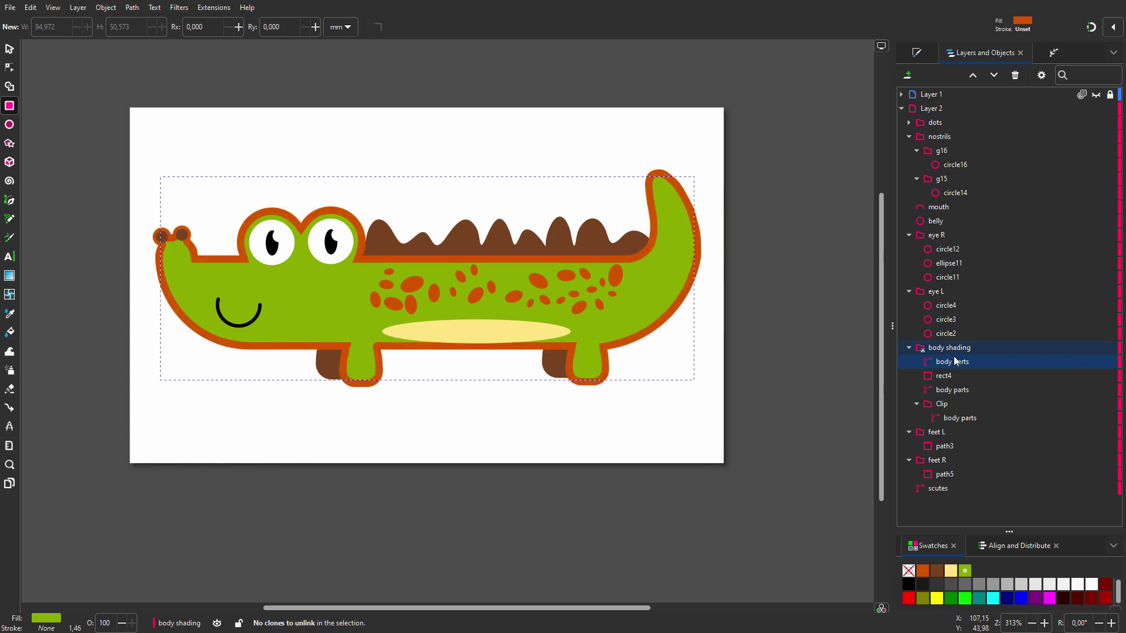
key("ctrl+parenleft")
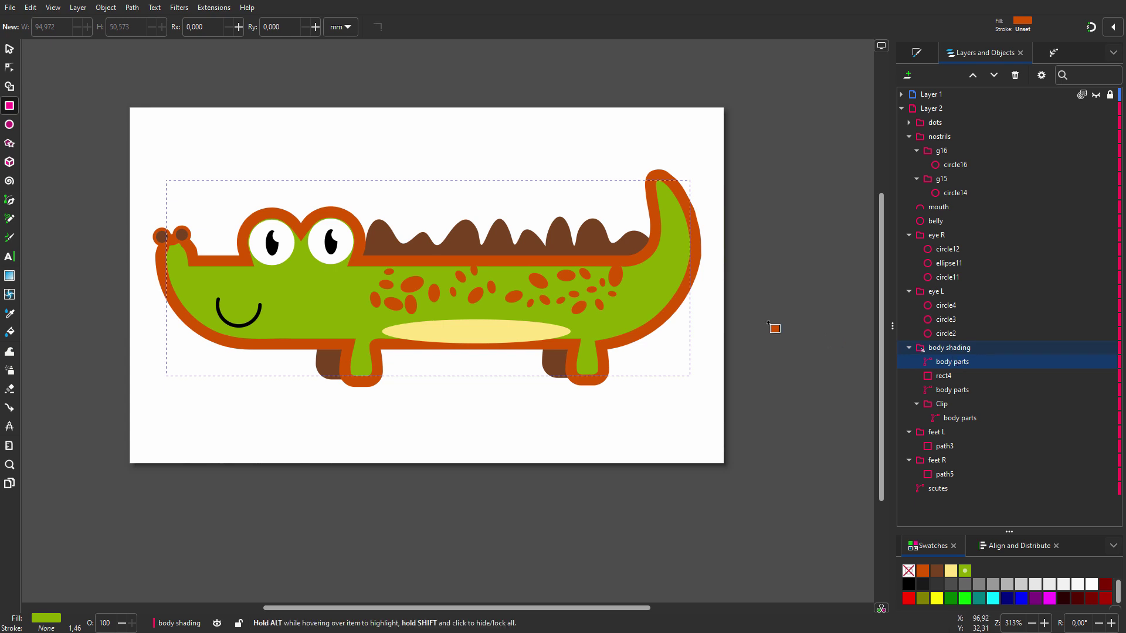
left_click(132, 9)
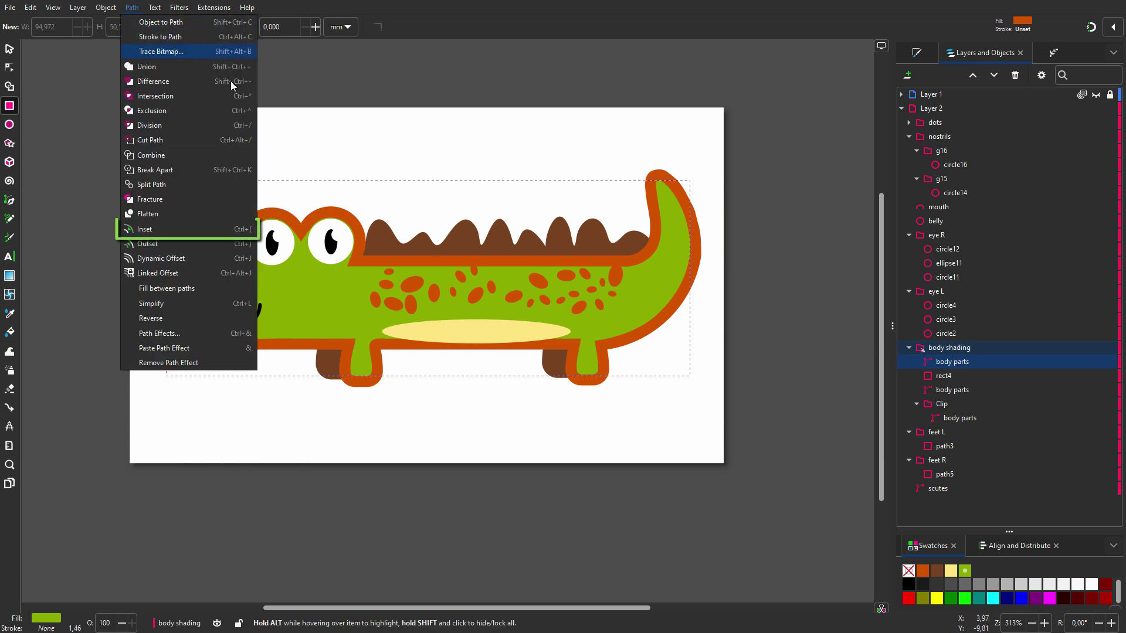
left_click(958, 375, "shift")
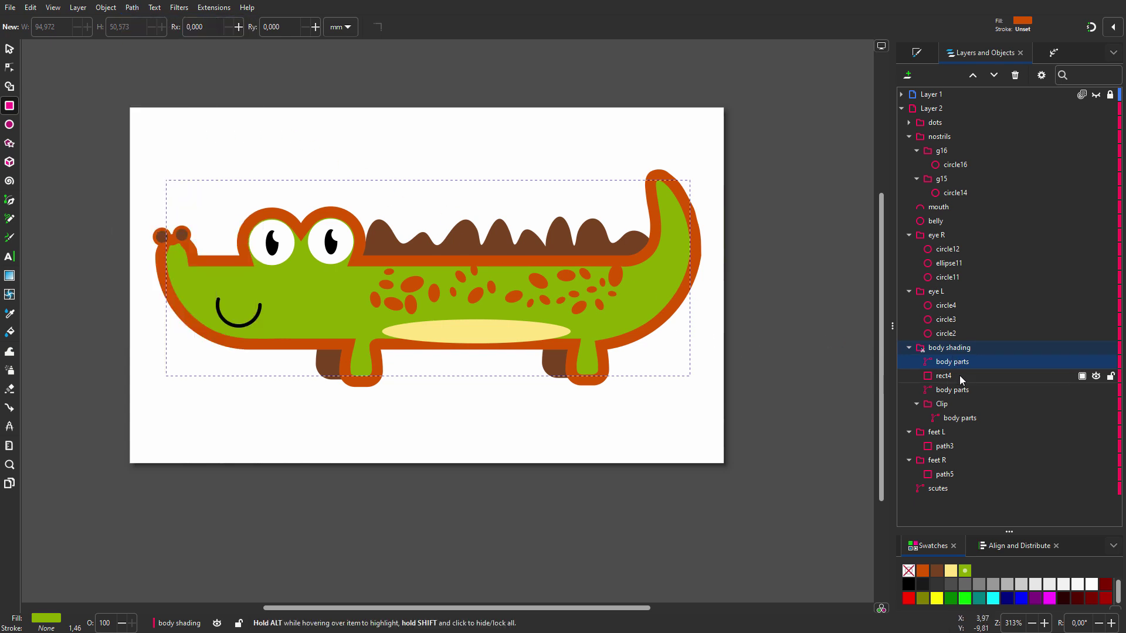
left_click(132, 8)
left_click(174, 85)
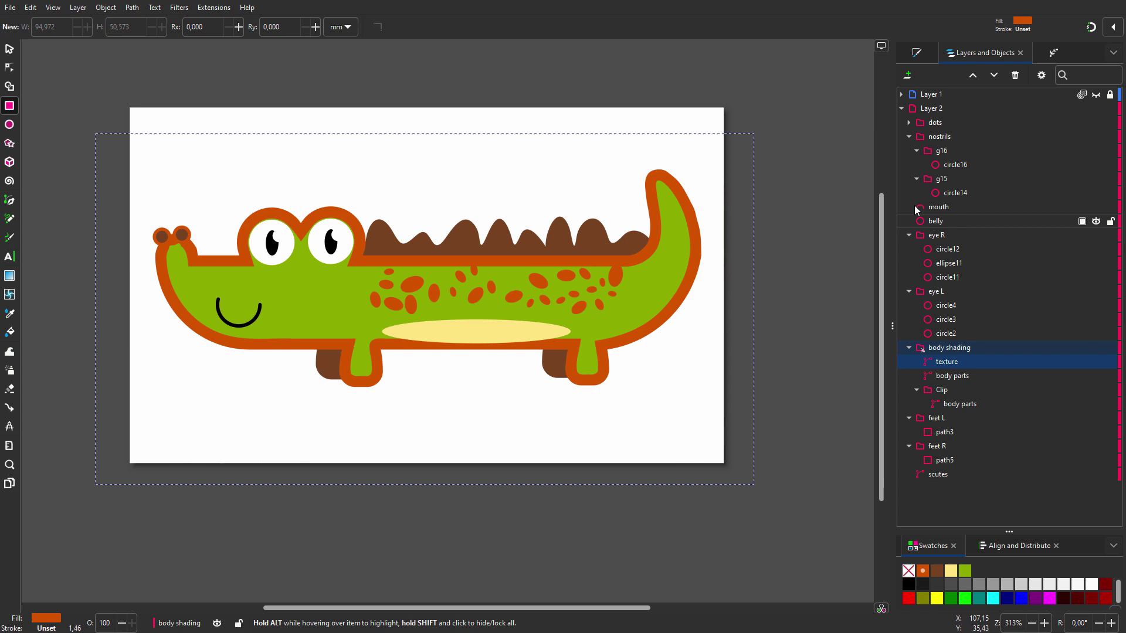
Blur the texture path to about 30.6 and fill it black via Fill and Stroke
left_click(902, 108)
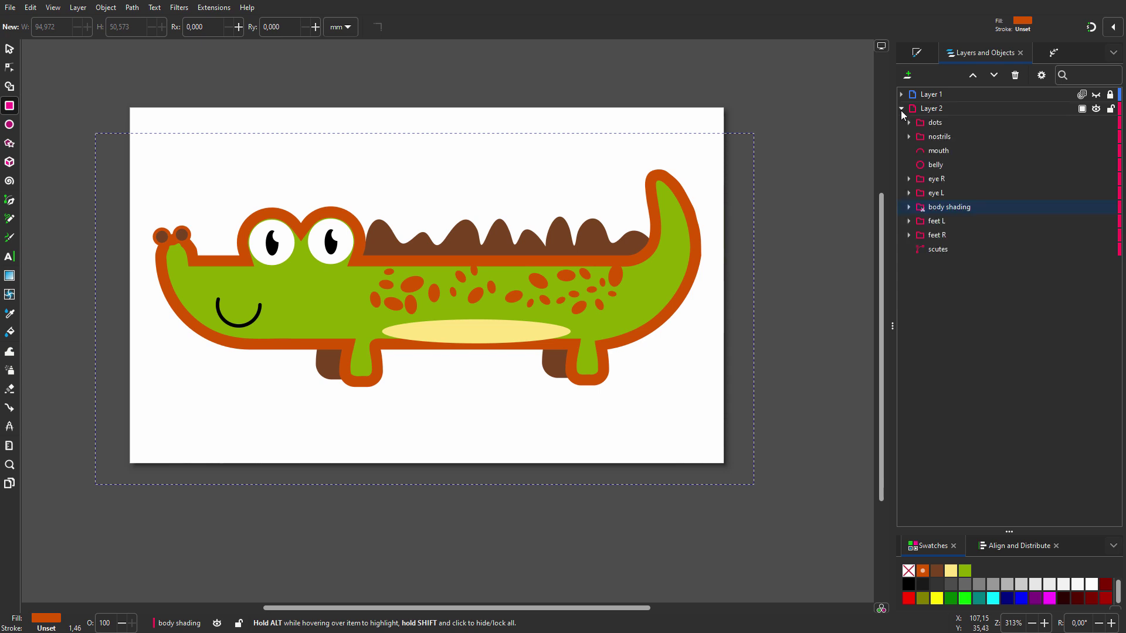
left_click(909, 207)
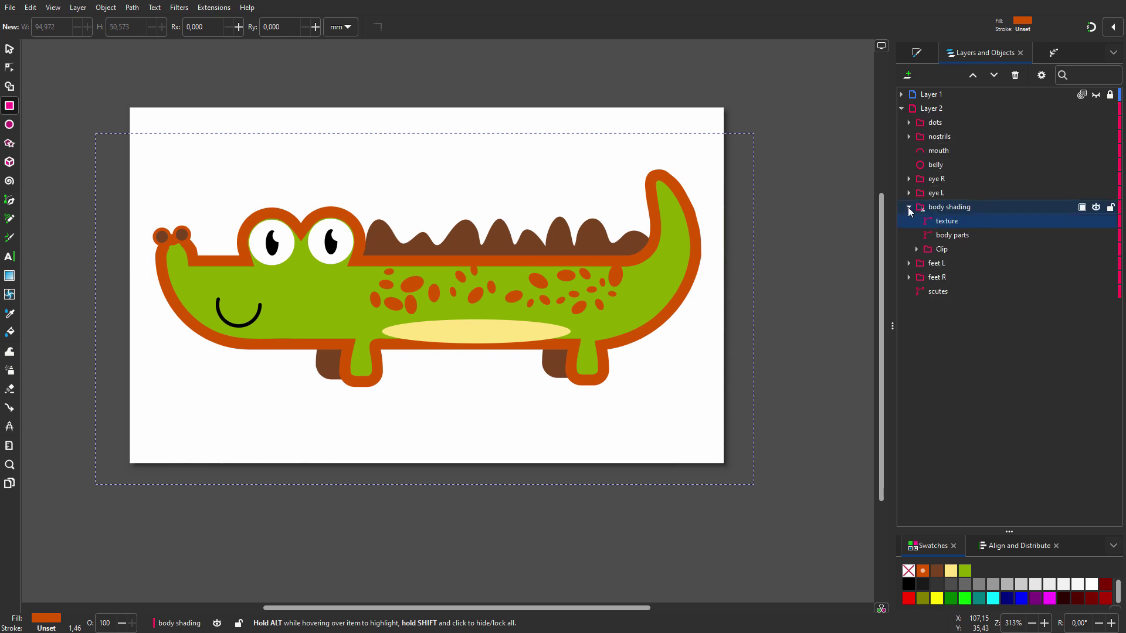
left_click(917, 53)
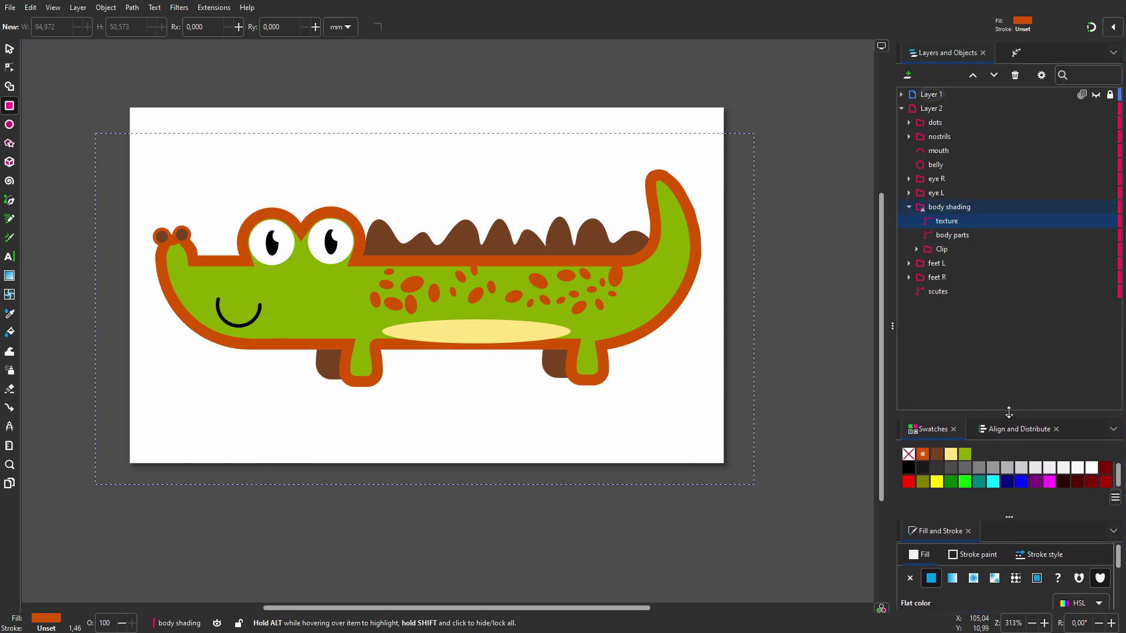
left_click_drag(1115, 560, 1115, 608)
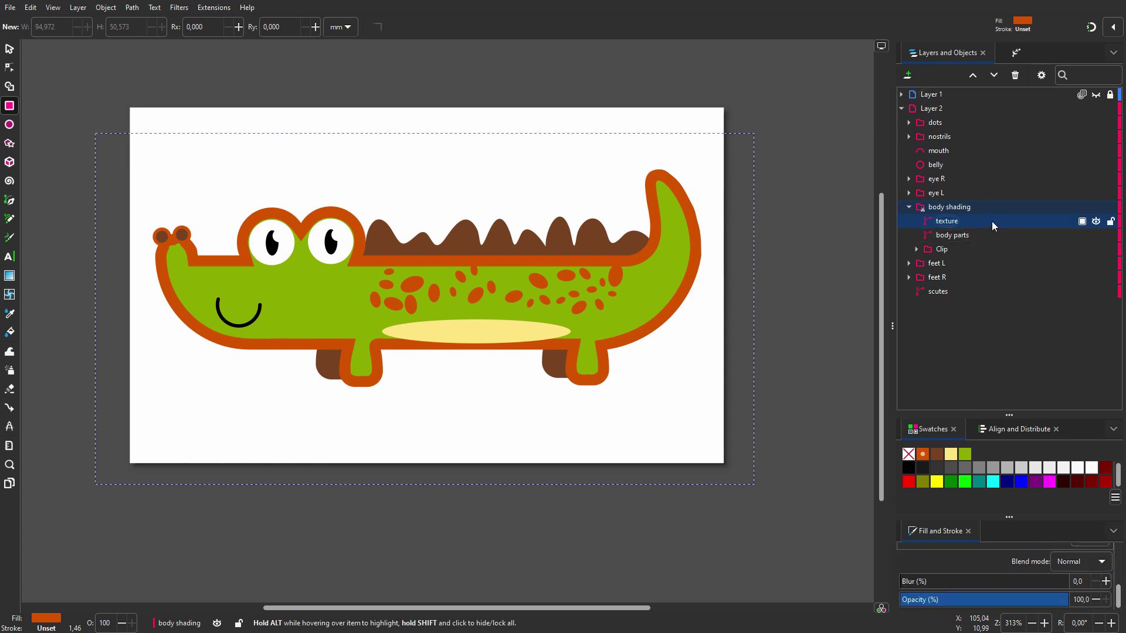
left_click_drag(906, 582, 950, 581)
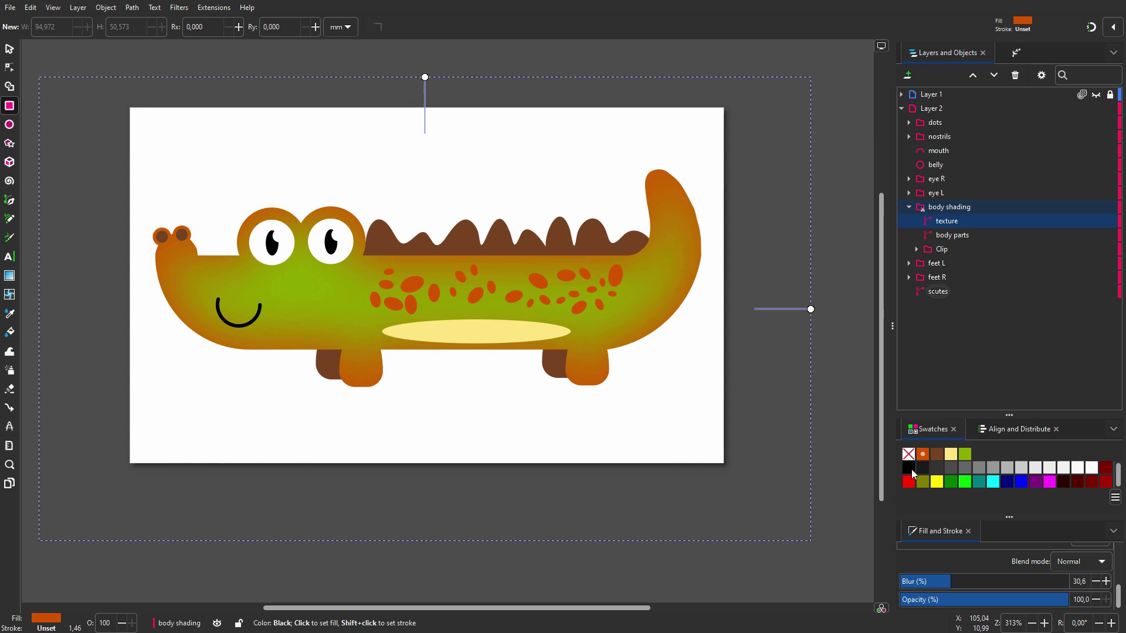
left_click(909, 468)
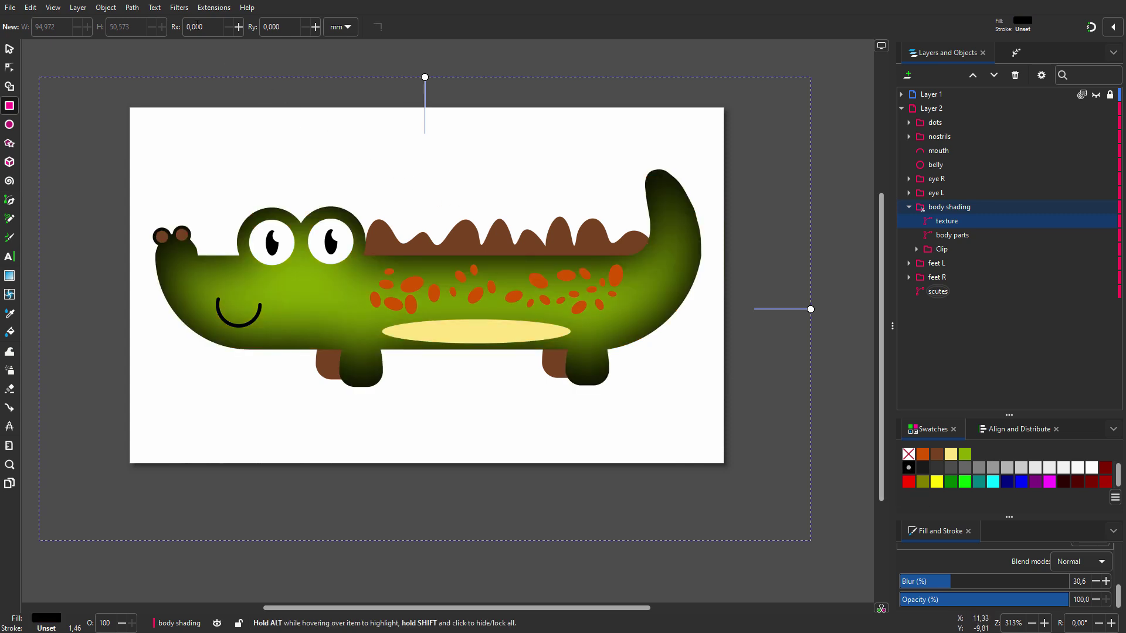
Apply the Overlays > Noise Fill filter to the texture, checking its colour and turbulence options with live preview
left_click(180, 9)
mouse_move(197, 184)
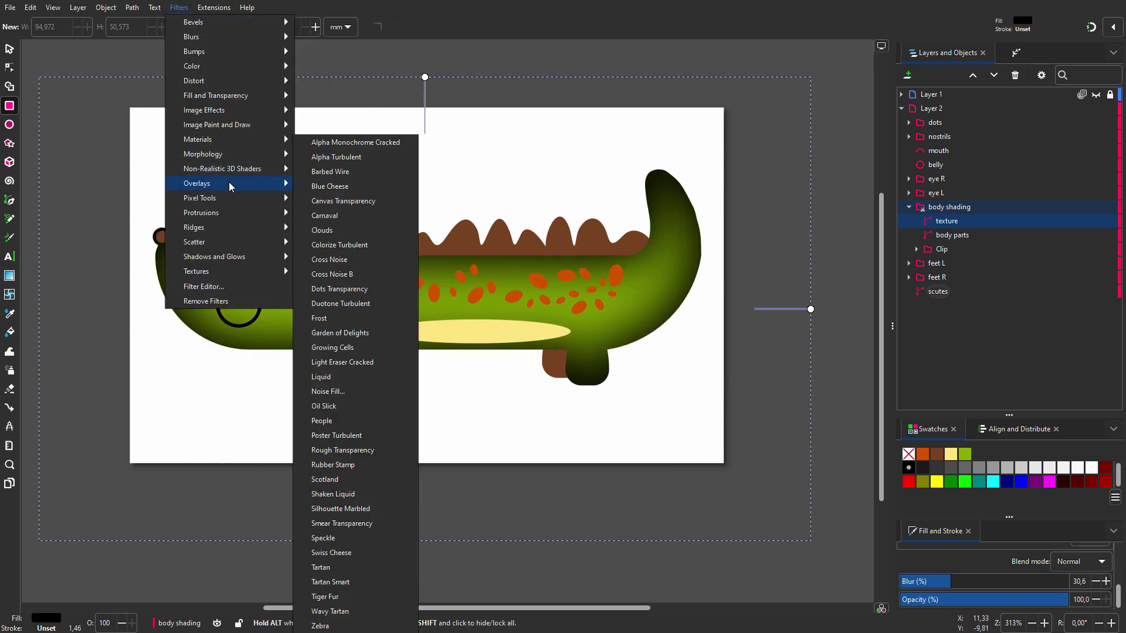
left_click(360, 392)
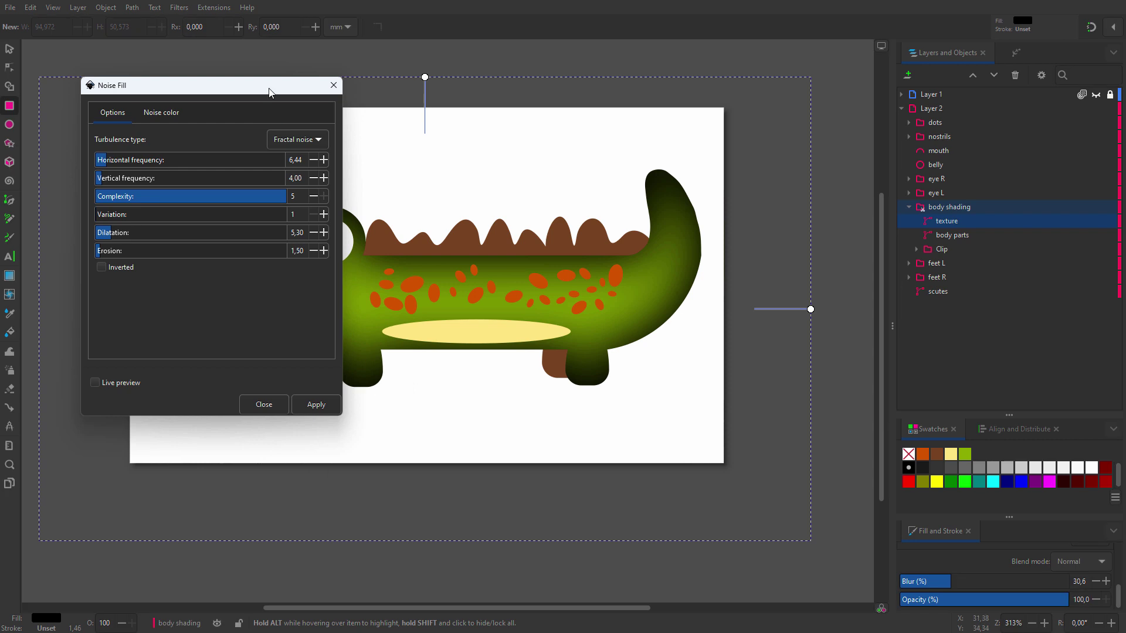
left_click_drag(268, 92, 927, 155)
left_click(829, 177)
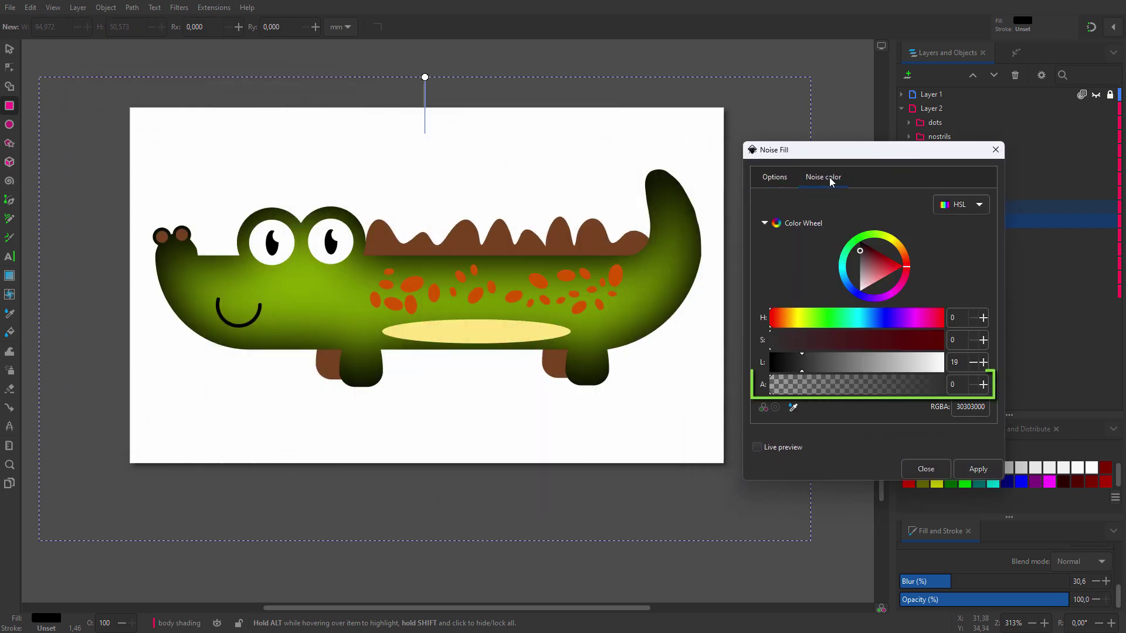
left_click(778, 177)
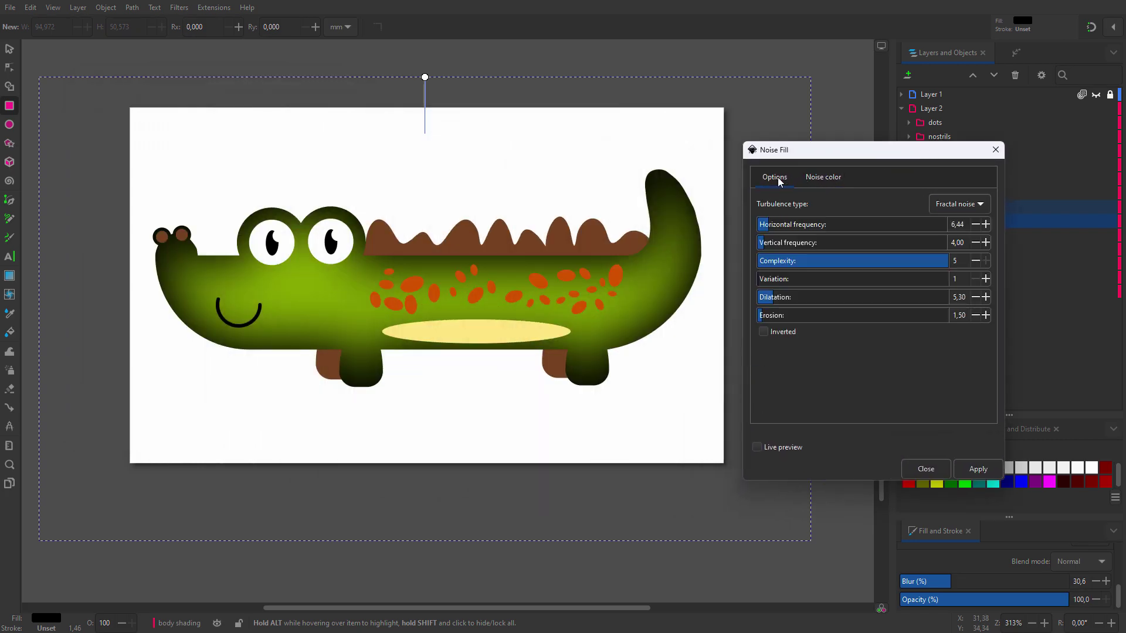
left_click(758, 447)
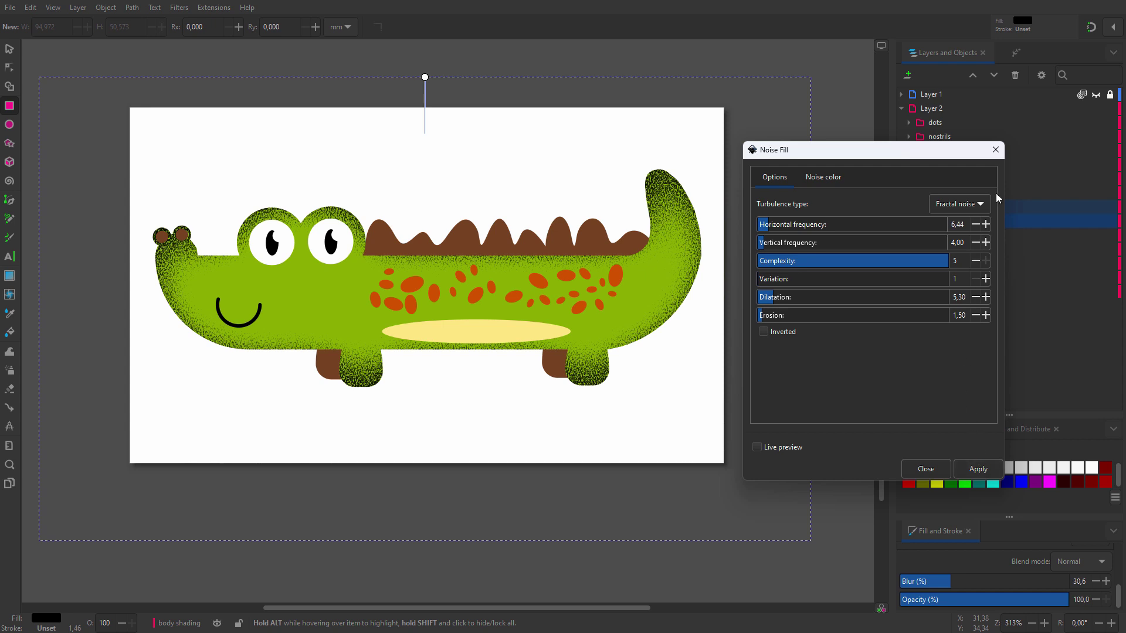
left_click(996, 151)
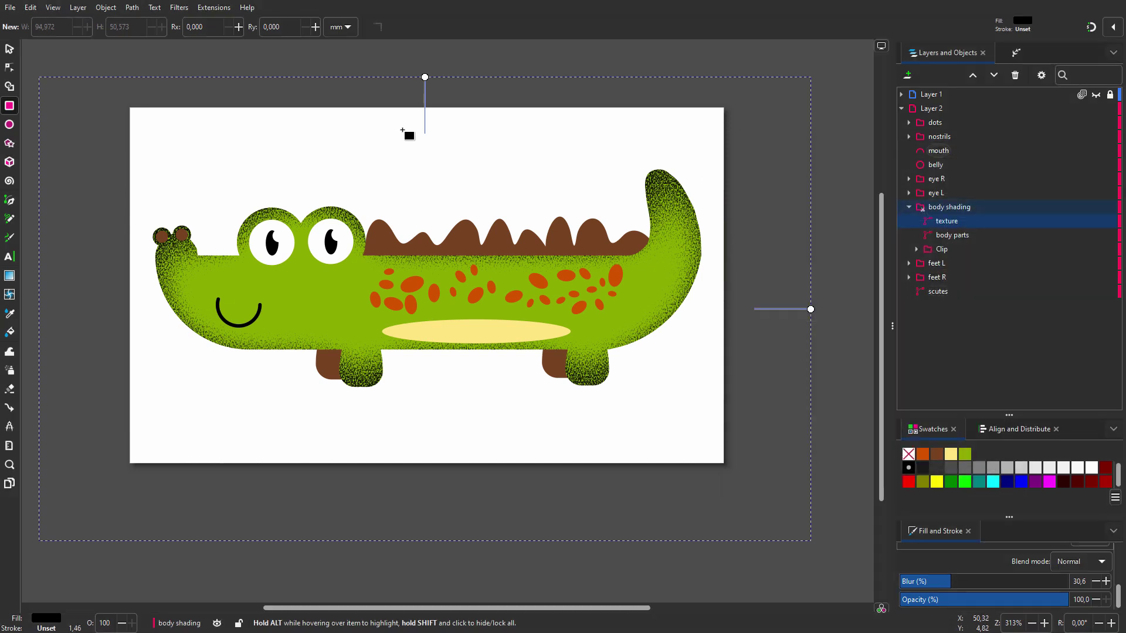
Simplify the texture path and lower its opacity to about 26%
left_click(11, 70)
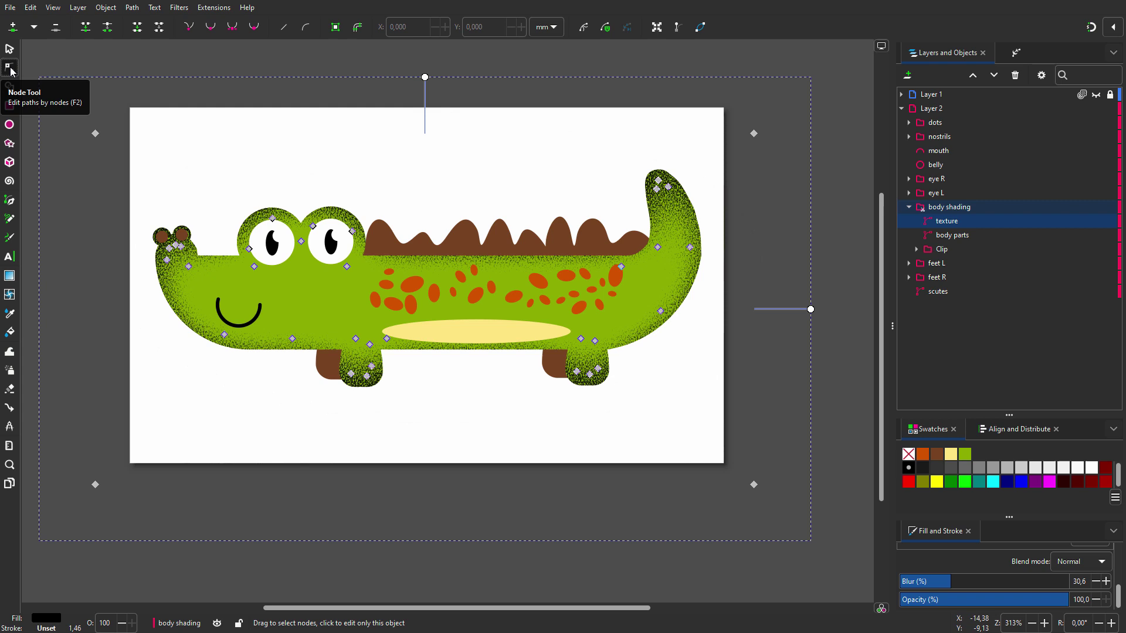
left_click(133, 8)
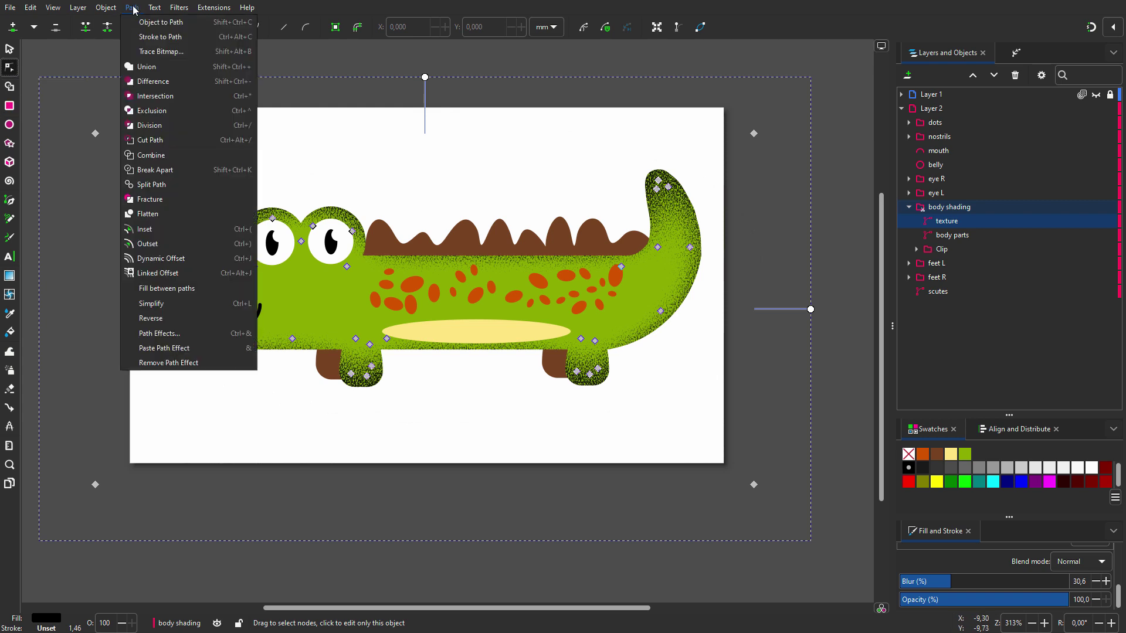
left_click(173, 303)
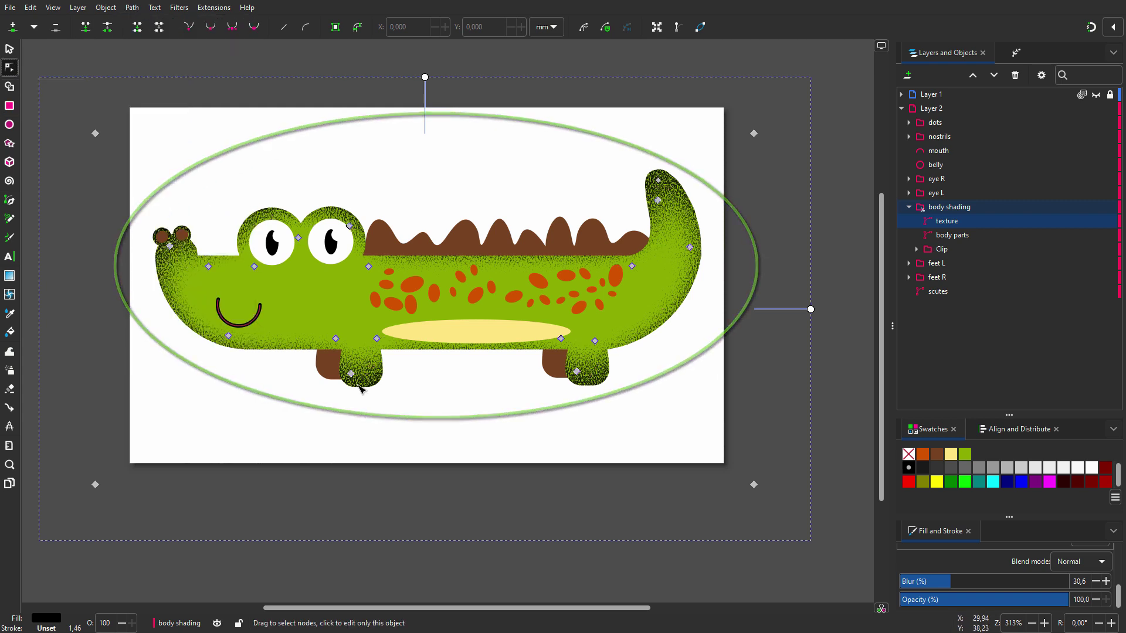
left_click_drag(1062, 601, 942, 604)
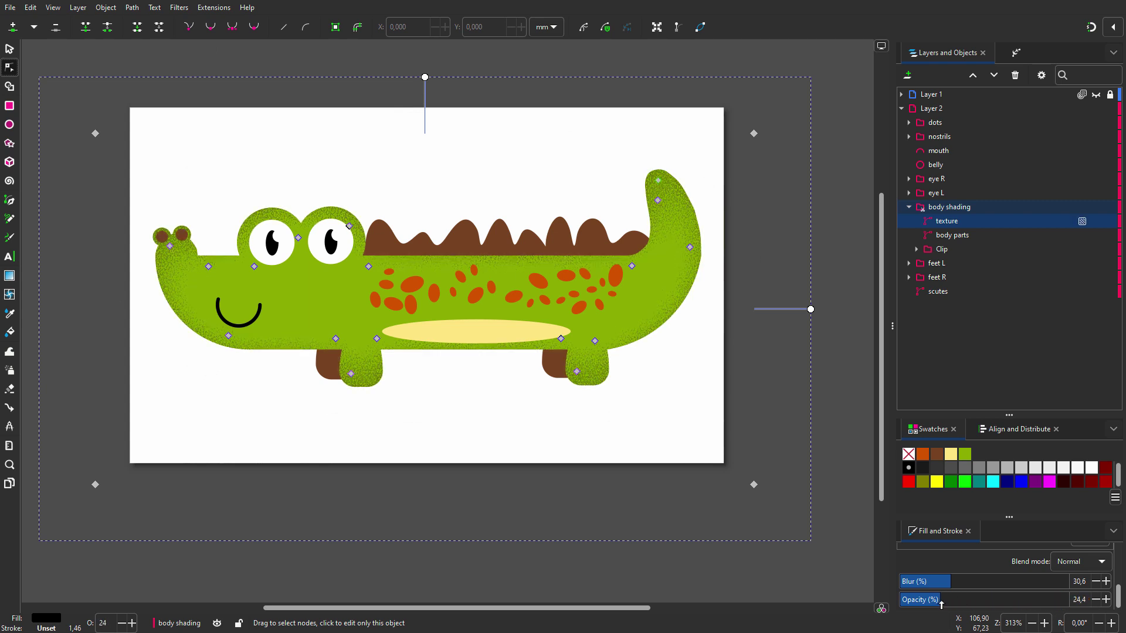
Zoom in and drag three texture nodes, one mid-body and two near the tail
key("5")
left_click_drag(367, 292, 352, 334)
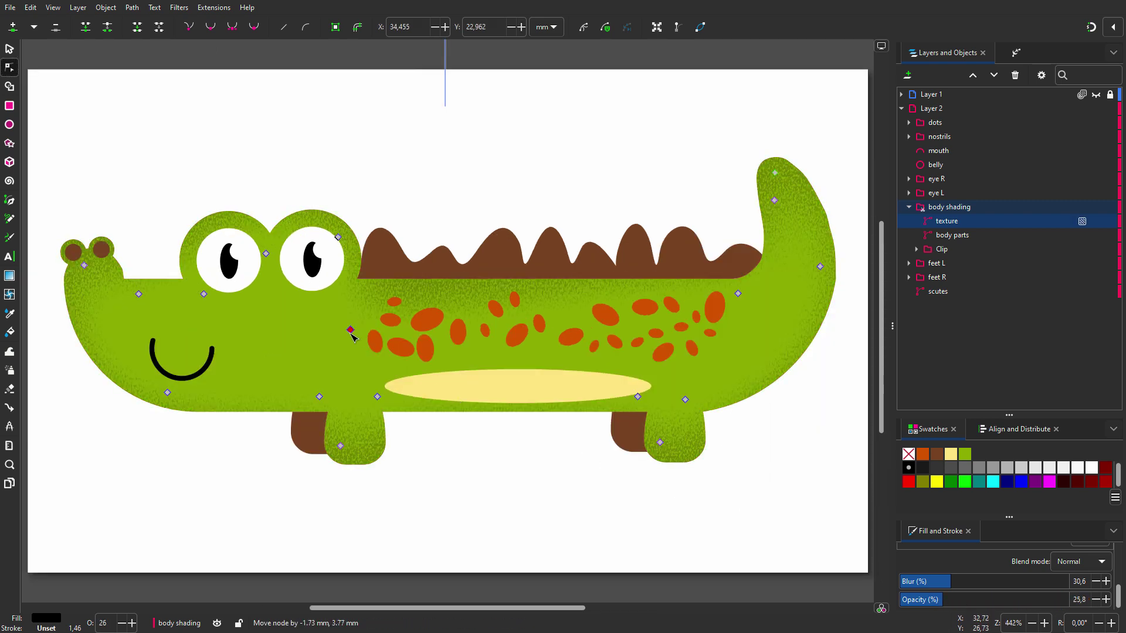
left_click_drag(738, 293, 735, 322)
left_click_drag(774, 200, 794, 271)
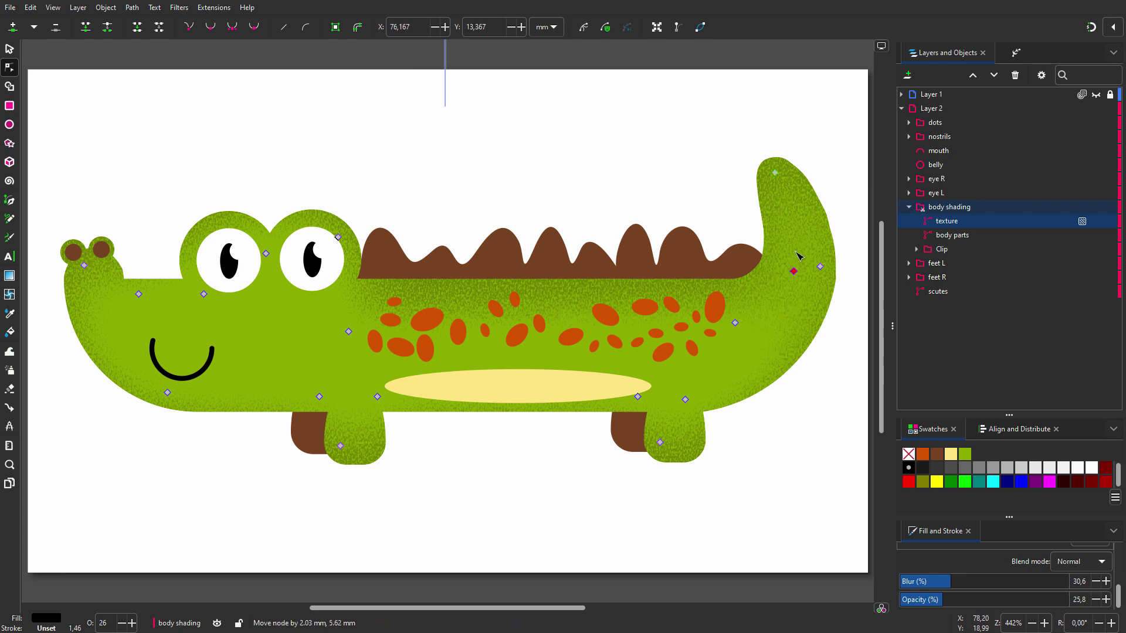